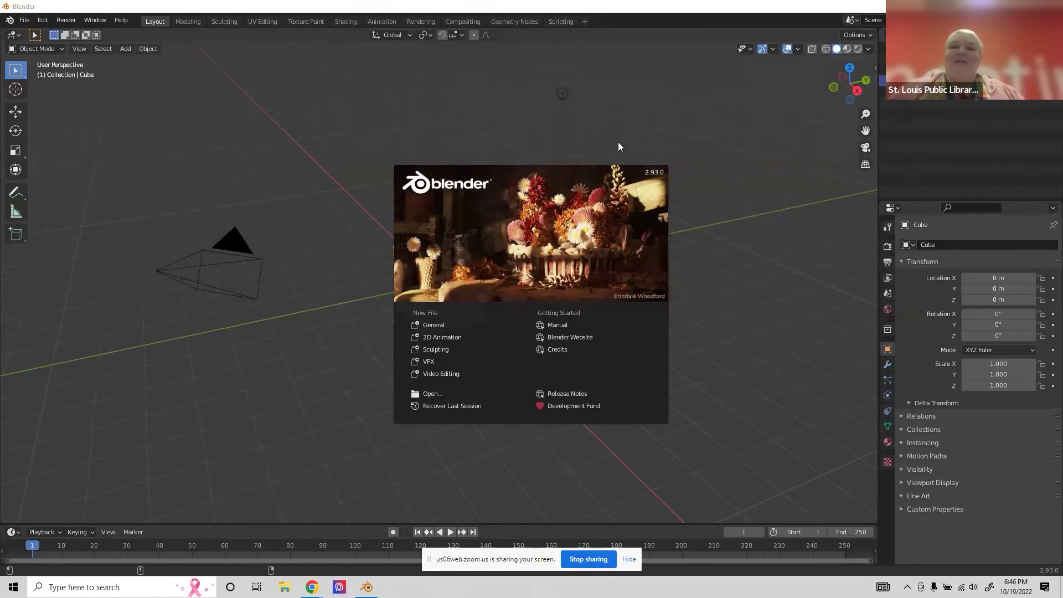
Dismiss the startup splash screen, bring it up again, and close it to reach the default scene.
{"action": "left_click", "coordinate": [602, 145]}
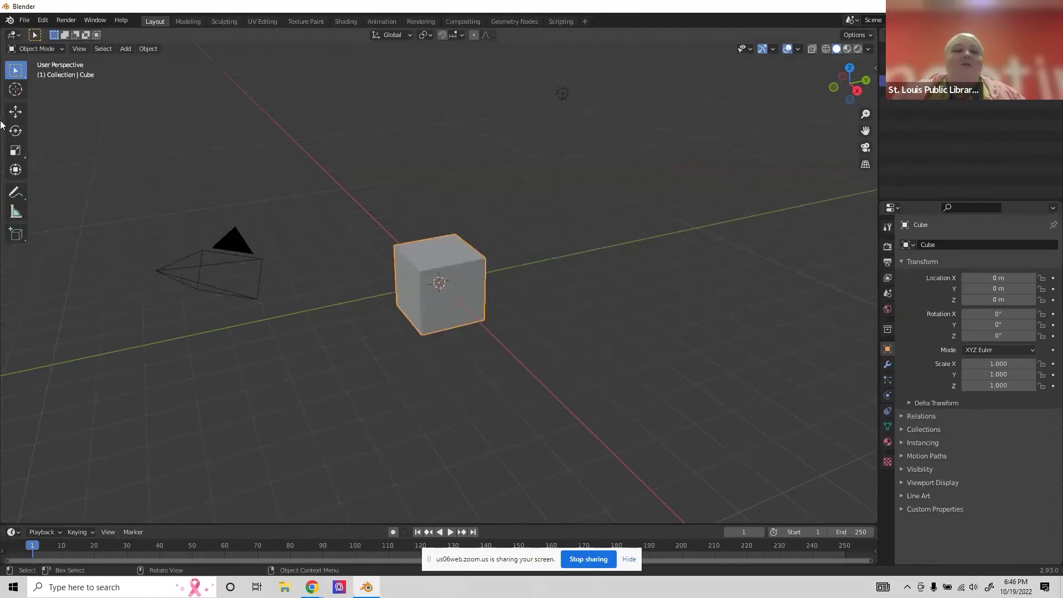
{"action": "left_click", "coordinate": [10, 20]}
{"action": "left_click", "coordinate": [49, 34]}
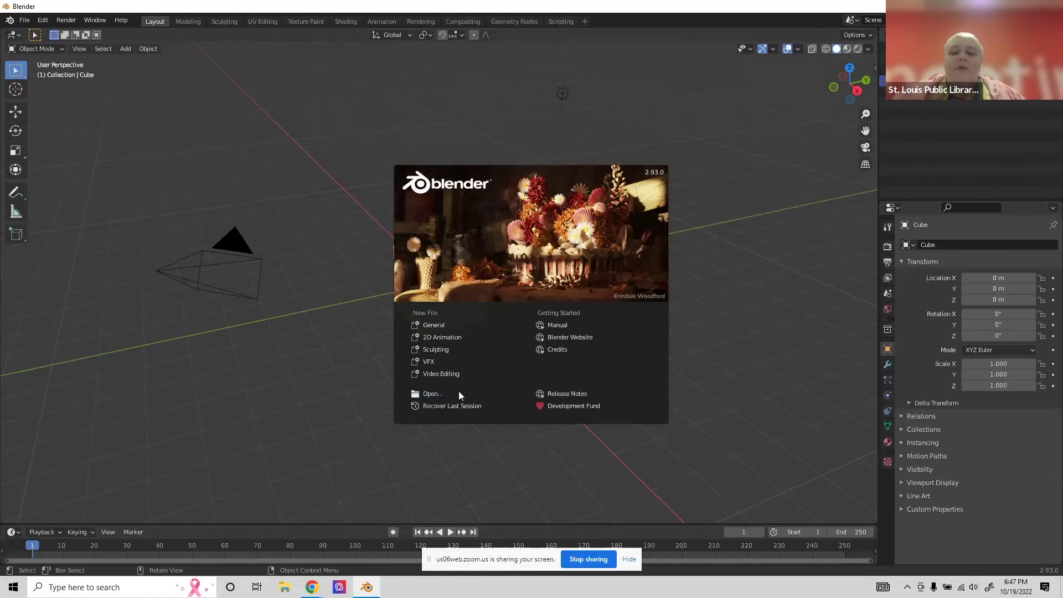
{"action": "left_click", "coordinate": [708, 130]}
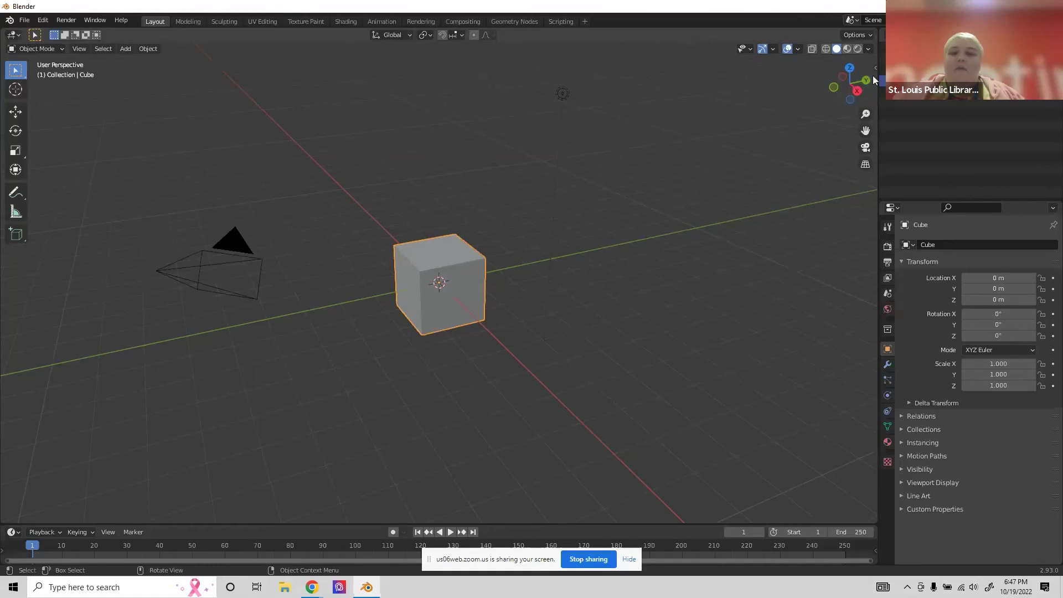
Orbit around the default cube, try the preset axis viewpoints, and finish in the back orthographic view.
{"action": "mouse_move", "coordinate": [862, 93]}
{"action": "left_mouse_down"}
{"action": "mouse_move", "coordinate": [867, 82]}
{"action": "mouse_move", "coordinate": [775, 84]}
{"action": "mouse_move", "coordinate": [826, 49]}
{"action": "mouse_move", "coordinate": [843, 98]}
{"action": "mouse_move", "coordinate": [798, 101]}
{"action": "mouse_move", "coordinate": [839, 73]}
{"action": "mouse_move", "coordinate": [868, 94]}
{"action": "left_mouse_up"}
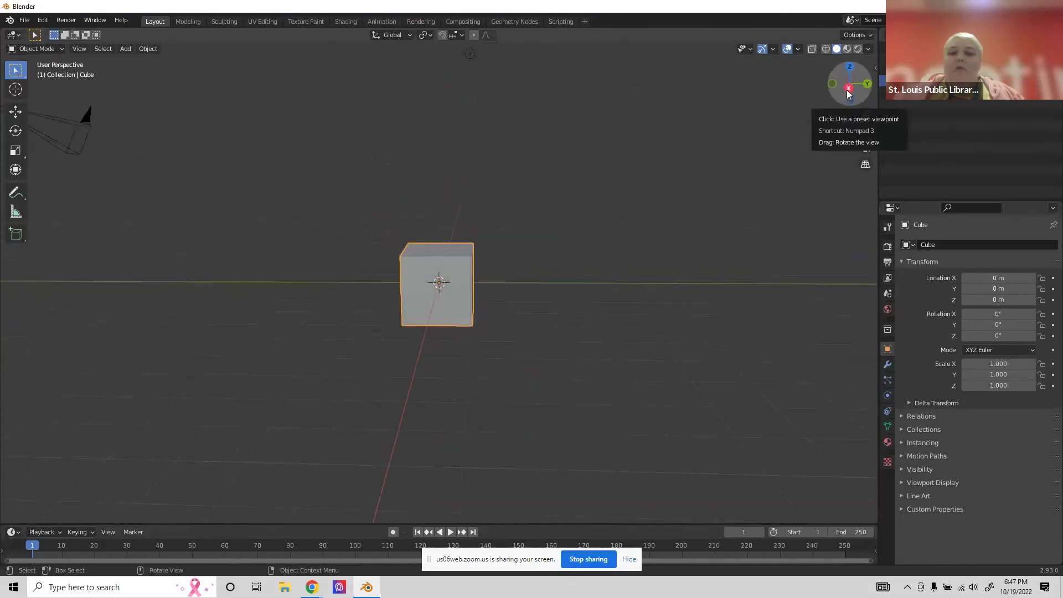
{"action": "left_click", "coordinate": [869, 90]}
{"action": "left_click", "coordinate": [850, 84]}
{"action": "left_click_drag", "start_coordinate": [826, 85], "coordinate": [831, 85]}
{"action": "left_click", "coordinate": [831, 86]}
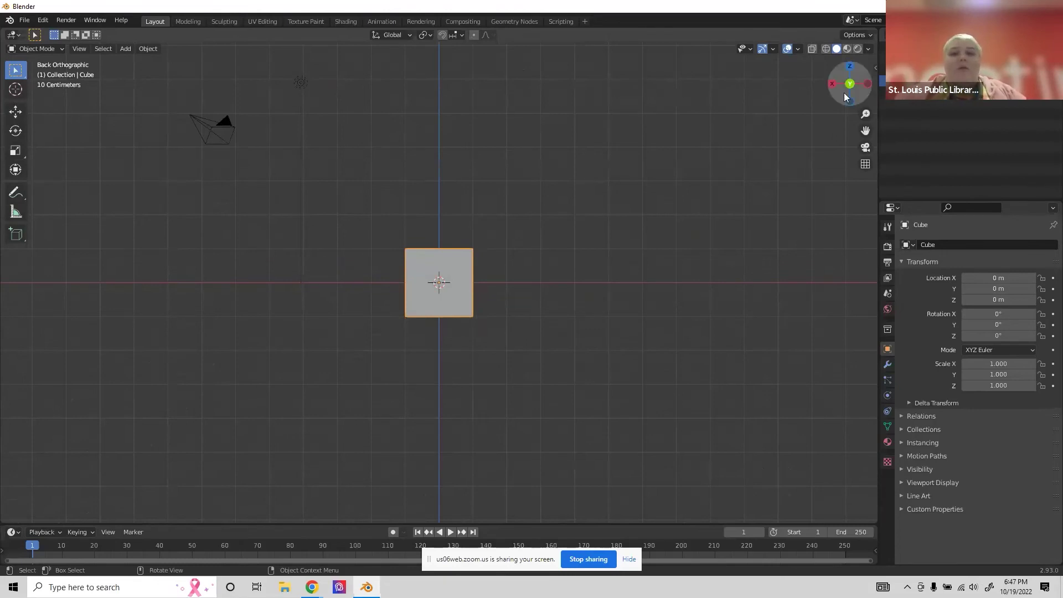
{"action": "left_click_drag", "start_coordinate": [844, 92], "coordinate": [829, 125]}
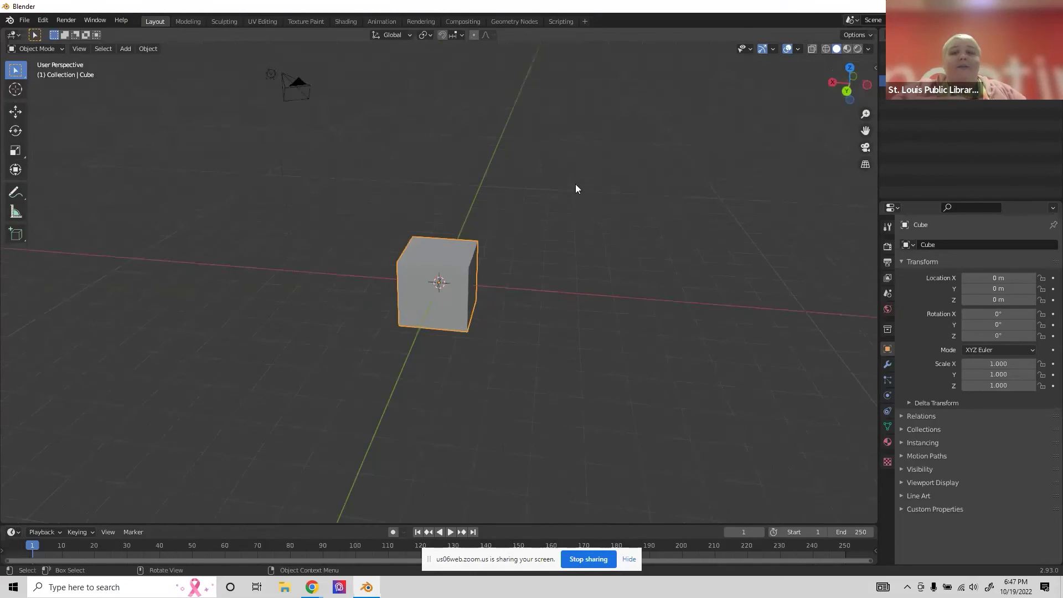
{"action": "mouse_move", "coordinate": [850, 77]}
{"action": "left_mouse_down"}
{"action": "mouse_move", "coordinate": [789, 69]}
{"action": "mouse_move", "coordinate": [839, 91]}
{"action": "left_mouse_up"}
{"action": "left_click", "coordinate": [839, 90]}
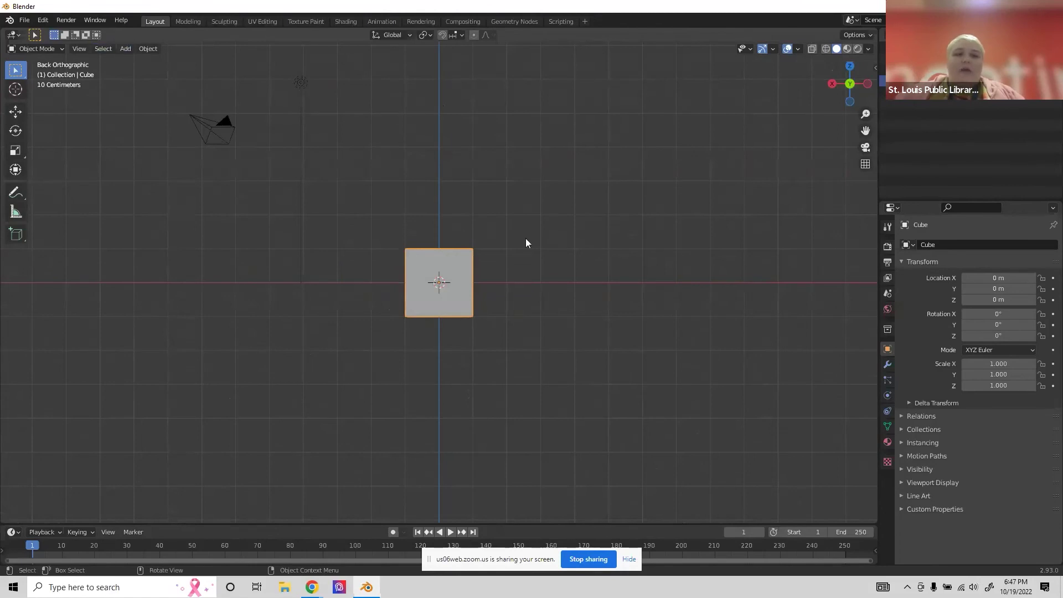
Add Ref.png from the Downloads folder as a reference image aligned to the current view.
{"action": "left_click", "coordinate": [125, 49]}
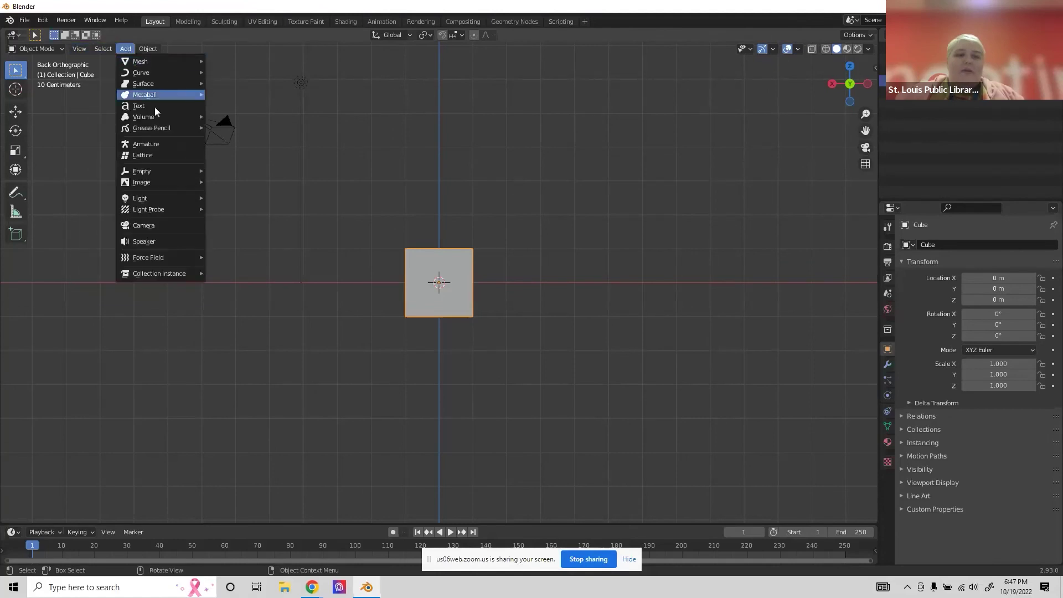
{"action": "mouse_move", "coordinate": [171, 180]}
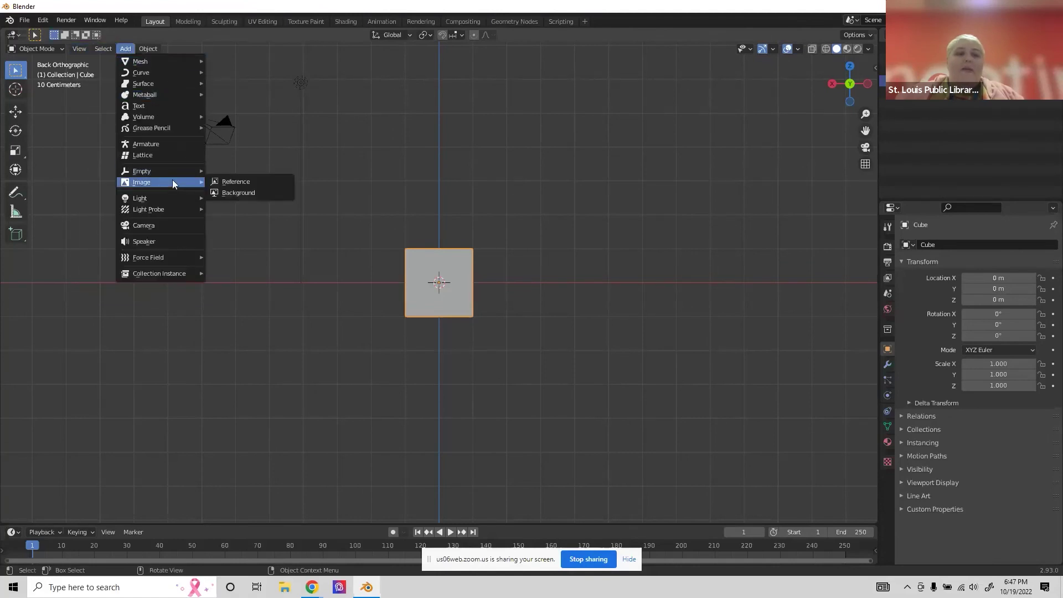
{"action": "left_click", "coordinate": [237, 181]}
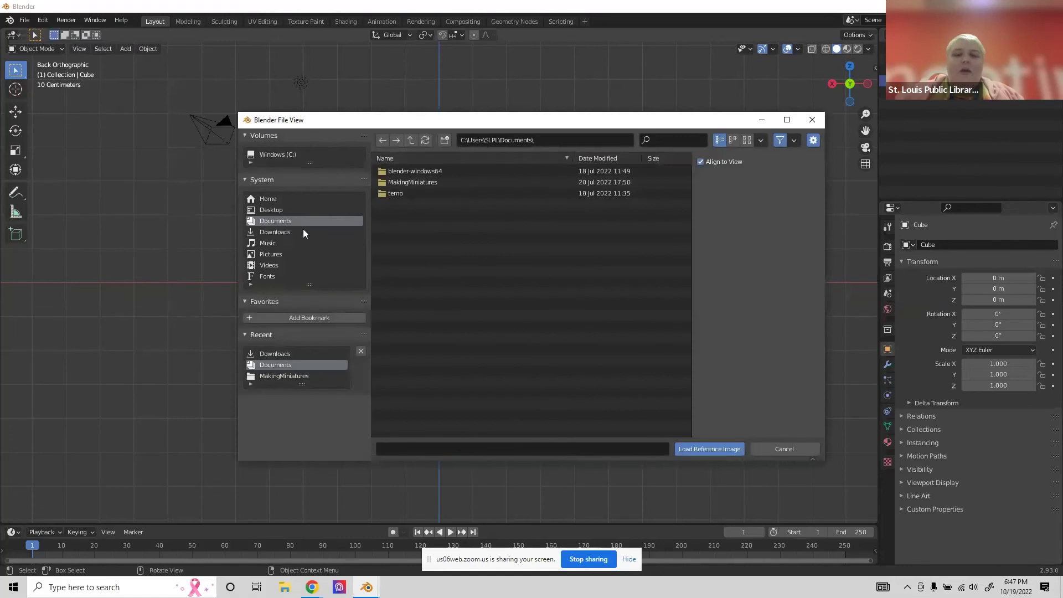
{"action": "left_click", "coordinate": [289, 232]}
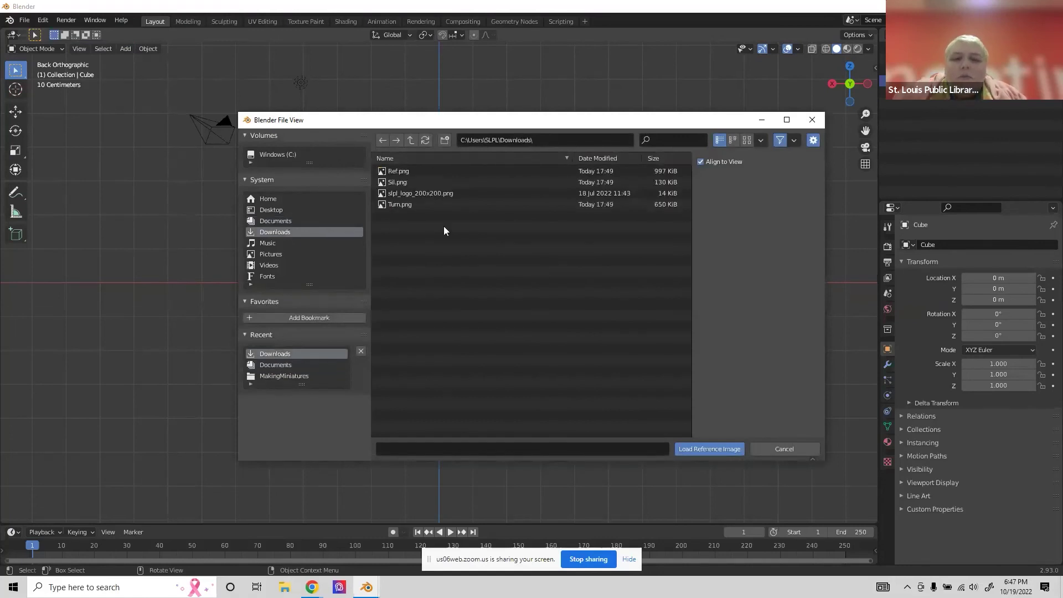
{"action": "double_click", "coordinate": [413, 172]}
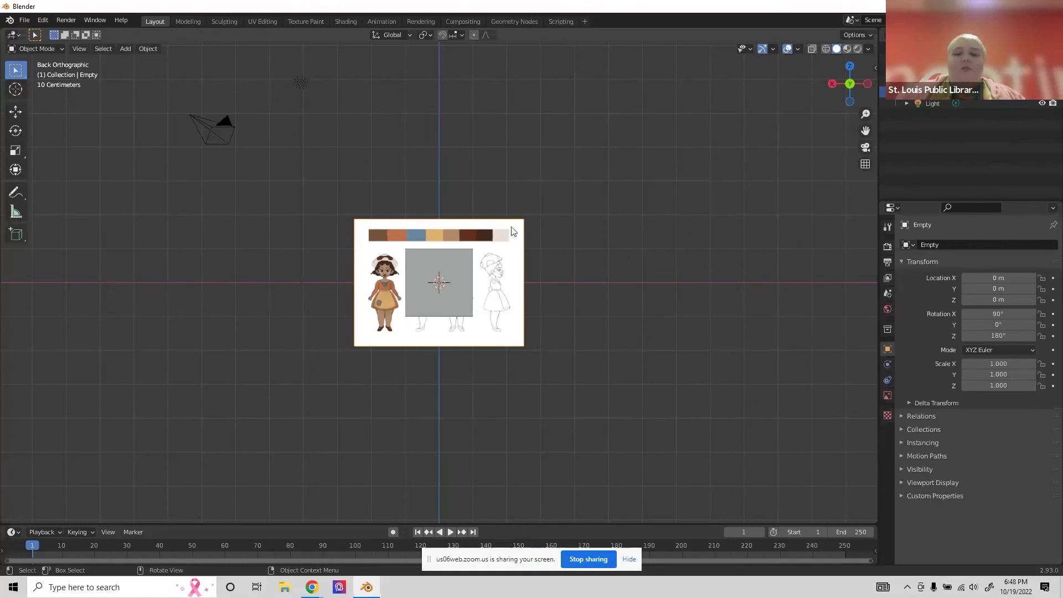
Examine the imported character reference sheet behind the cube at close and wide range.
{"action": "scroll", "coordinate": [466, 285], "scroll_direction": "up", "scroll_amount": 1}
{"action": "scroll", "coordinate": [467, 281], "scroll_direction": "up", "scroll_amount": 3}
{"action": "scroll", "coordinate": [466, 281], "scroll_direction": "down", "scroll_amount": 3}
{"action": "scroll", "coordinate": [468, 283], "scroll_direction": "up", "scroll_amount": 5}
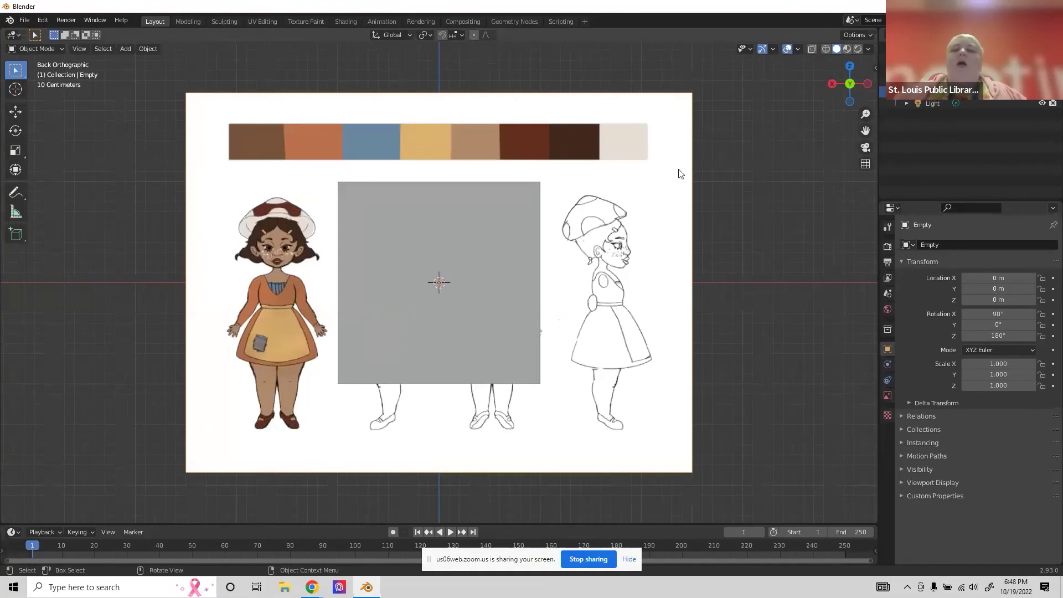
{"action": "scroll", "coordinate": [668, 174], "scroll_direction": "up", "scroll_amount": 1}
{"action": "scroll", "coordinate": [669, 174], "scroll_direction": "down", "scroll_amount": 1}
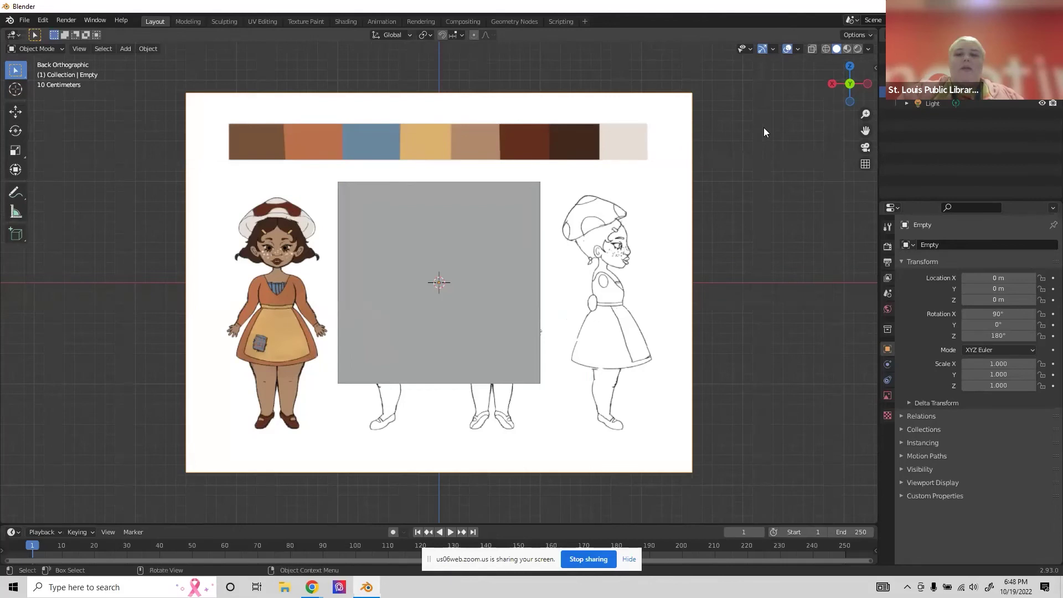
{"action": "scroll", "coordinate": [765, 129], "scroll_direction": "down", "scroll_amount": 3}
{"action": "scroll", "coordinate": [764, 132], "scroll_direction": "up", "scroll_amount": 3}
{"action": "scroll", "coordinate": [764, 132], "scroll_direction": "down", "scroll_amount": 3}
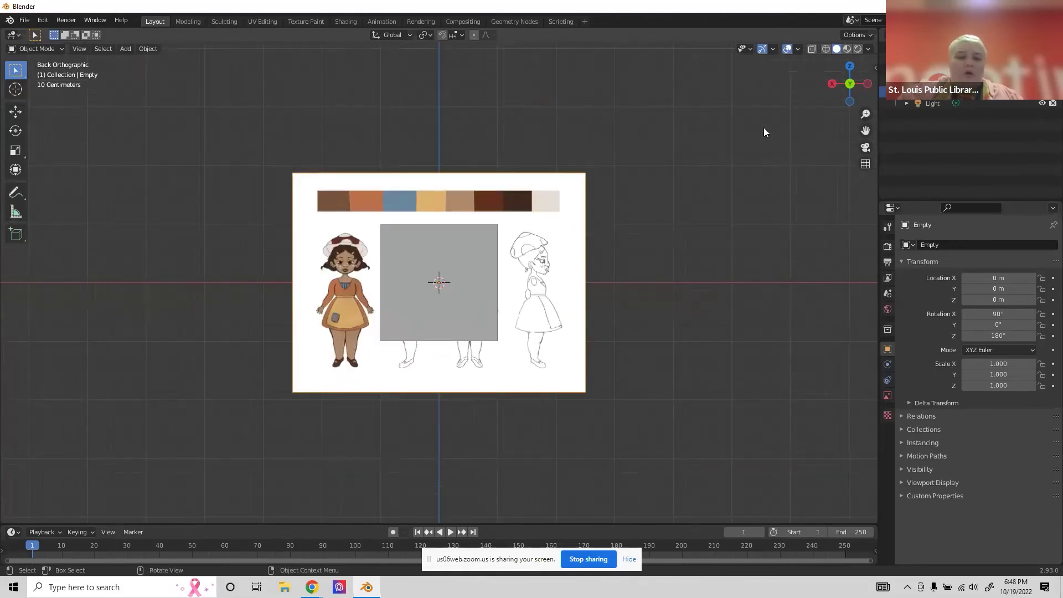
{"action": "scroll", "coordinate": [764, 132], "scroll_direction": "up", "scroll_amount": 4}
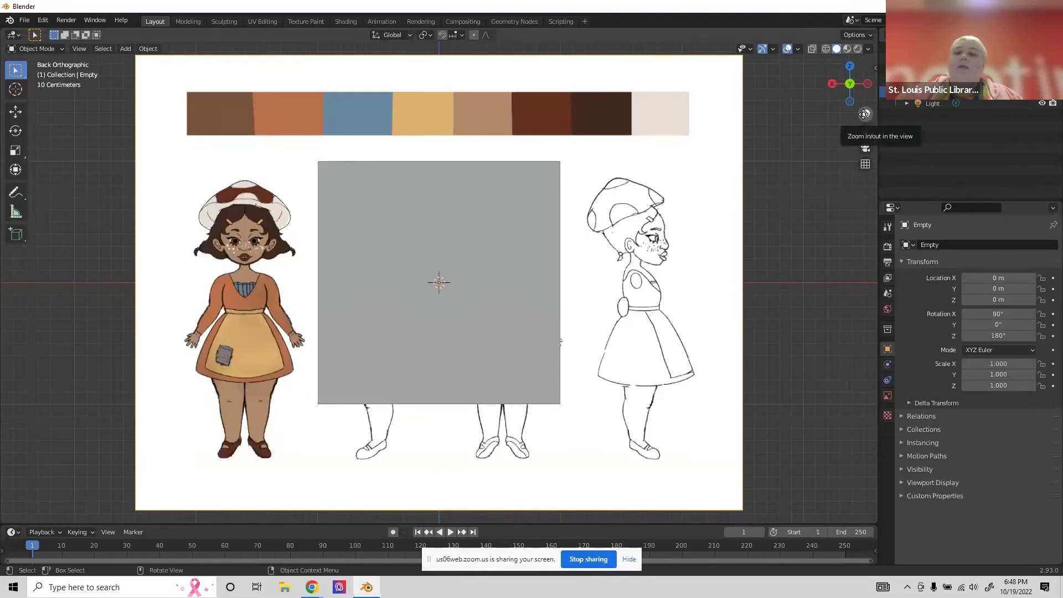
{"action": "left_click_drag", "start_coordinate": [864, 114], "coordinate": [556, 118]}
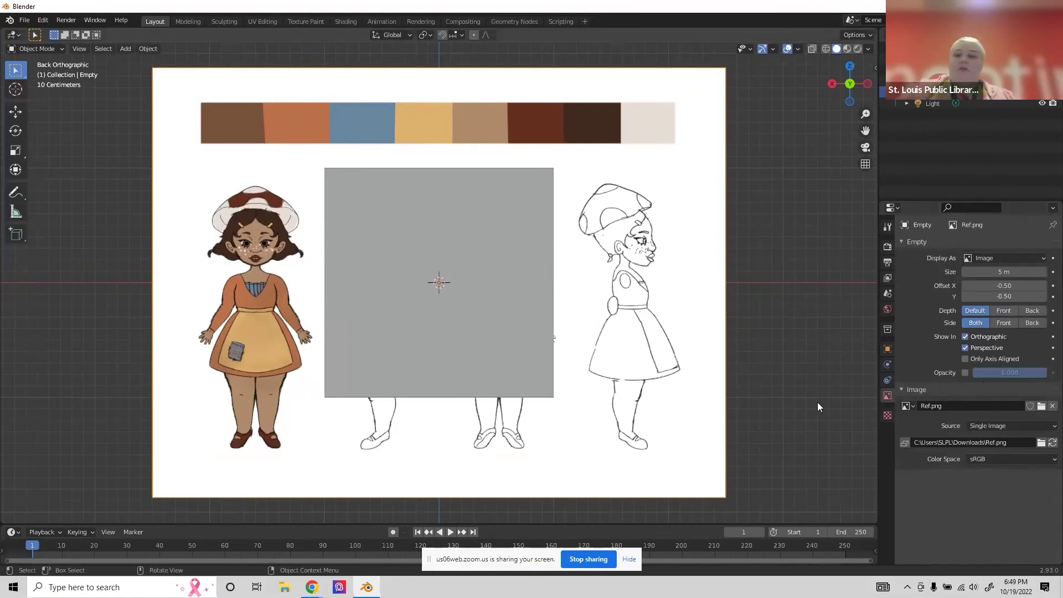
Set the reference image's depth to Front and move it along the global Y axis, away from the cube's centre.
{"action": "left_click", "coordinate": [995, 312]}
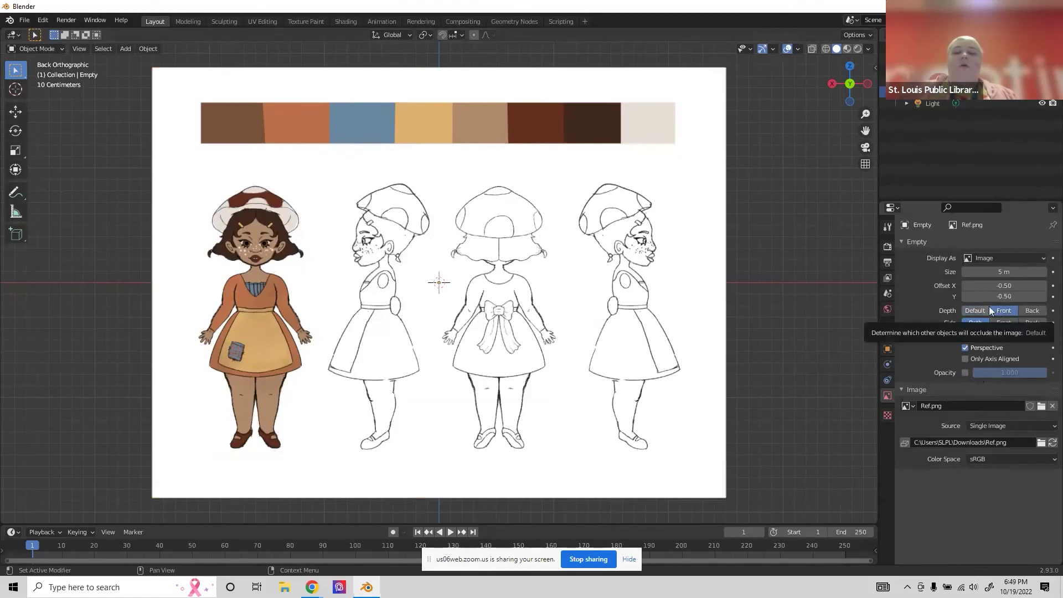
{"action": "middle_click_drag", "start_coordinate": [471, 333], "coordinate": [515, 255]}
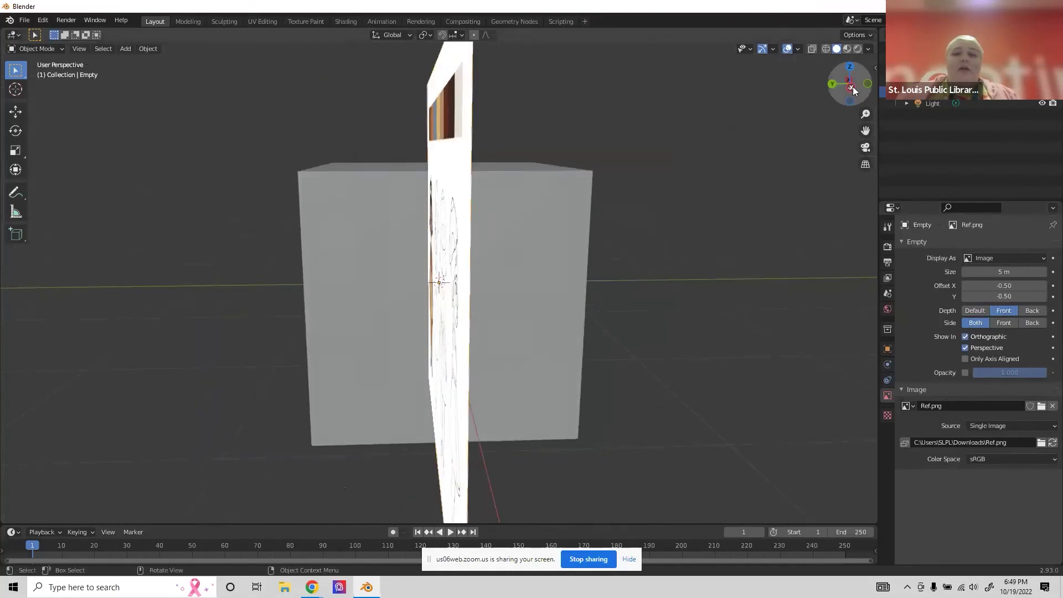
{"action": "key", "text": "g"}
{"action": "key", "text": "y"}
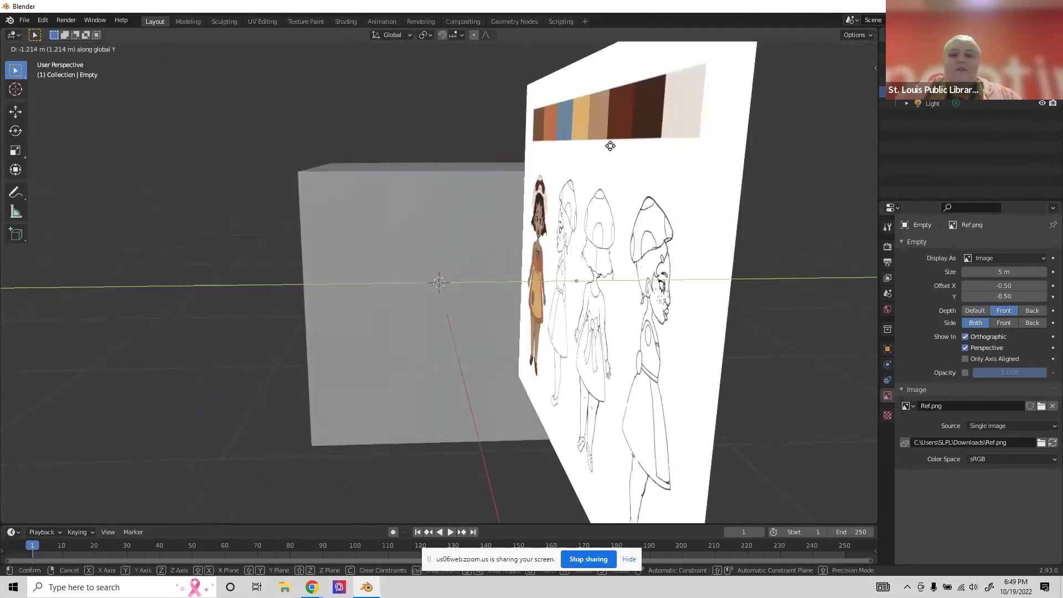
{"action": "left_click", "coordinate": [719, 154]}
Return to the back orthographic view, enable opacity for the reference image, and set it to 0.125.
{"action": "left_click", "coordinate": [836, 88]}
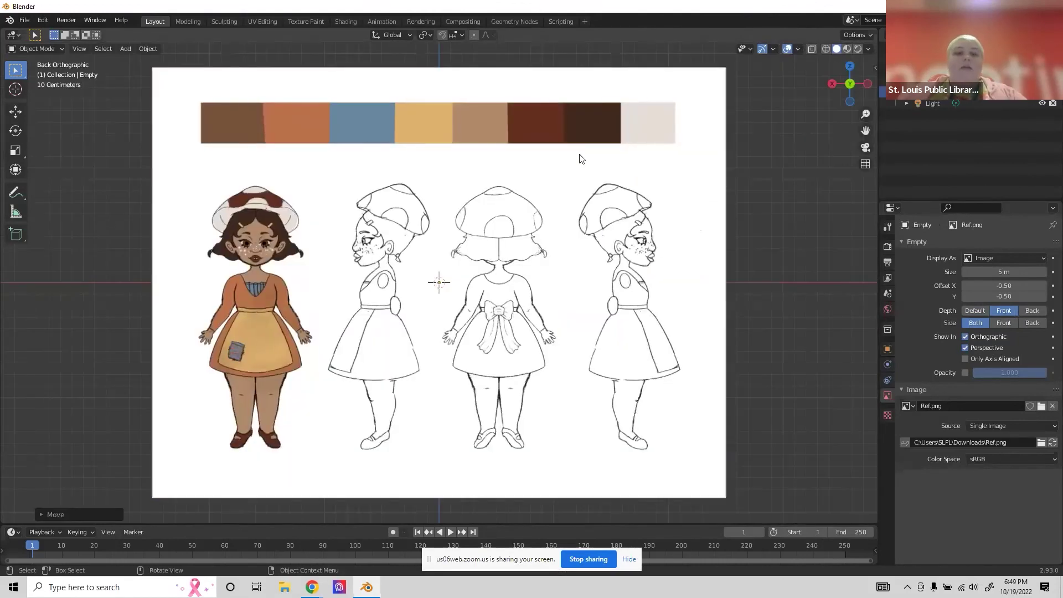
{"action": "left_click", "coordinate": [964, 372]}
{"action": "left_click_drag", "start_coordinate": [1018, 371], "coordinate": [948, 381]}
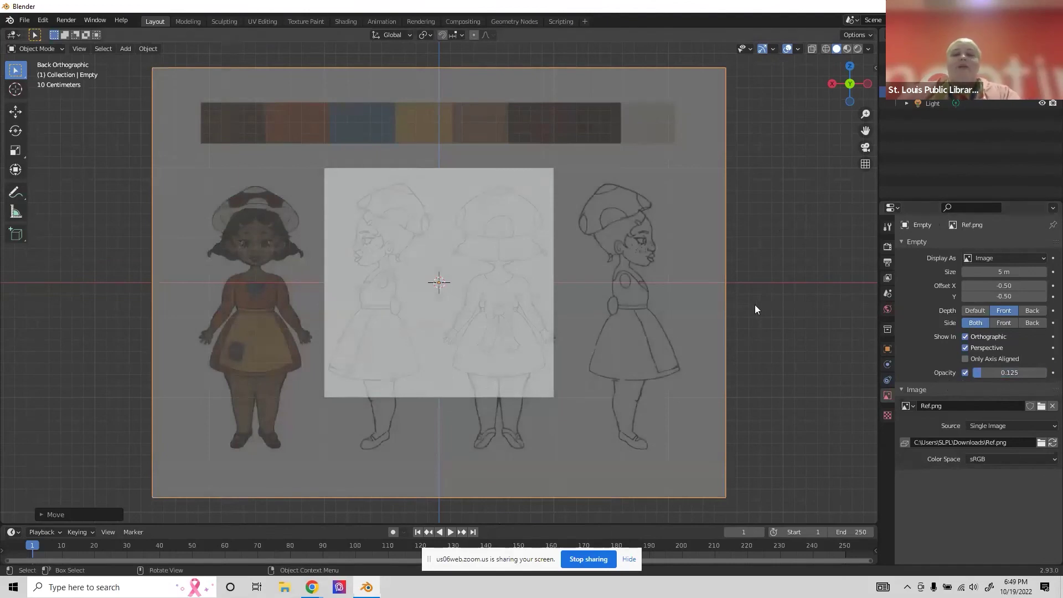
In Edit Mode, move the cube's corner vertices over the back-view figure's hat down and inward, and return to Object Mode.
{"action": "left_click", "coordinate": [510, 206]}
{"action": "key", "text": "Tab"}
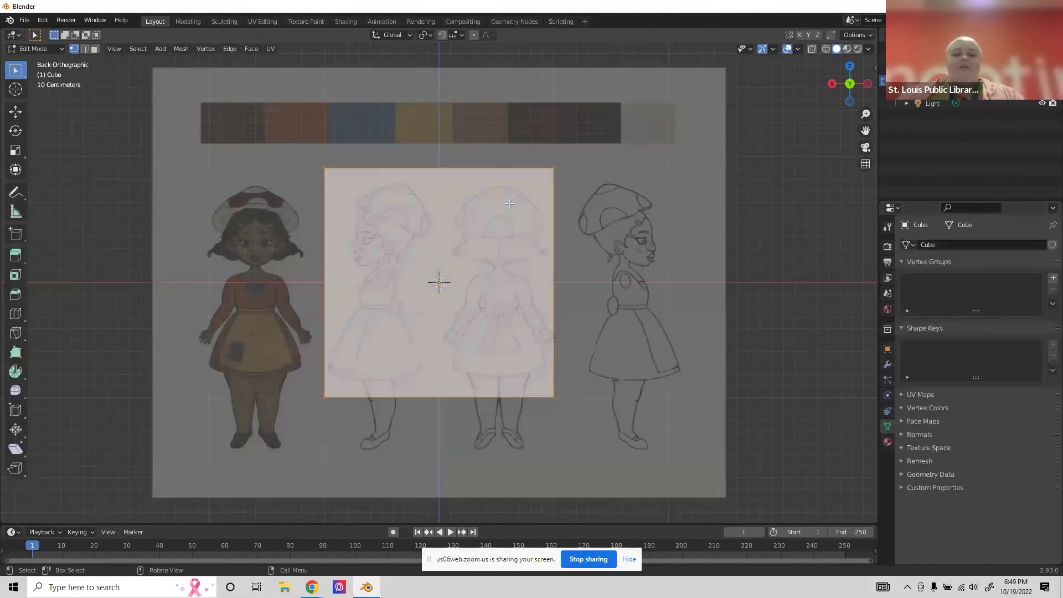
{"action": "left_click", "coordinate": [534, 161]}
{"action": "key", "text": "g"}
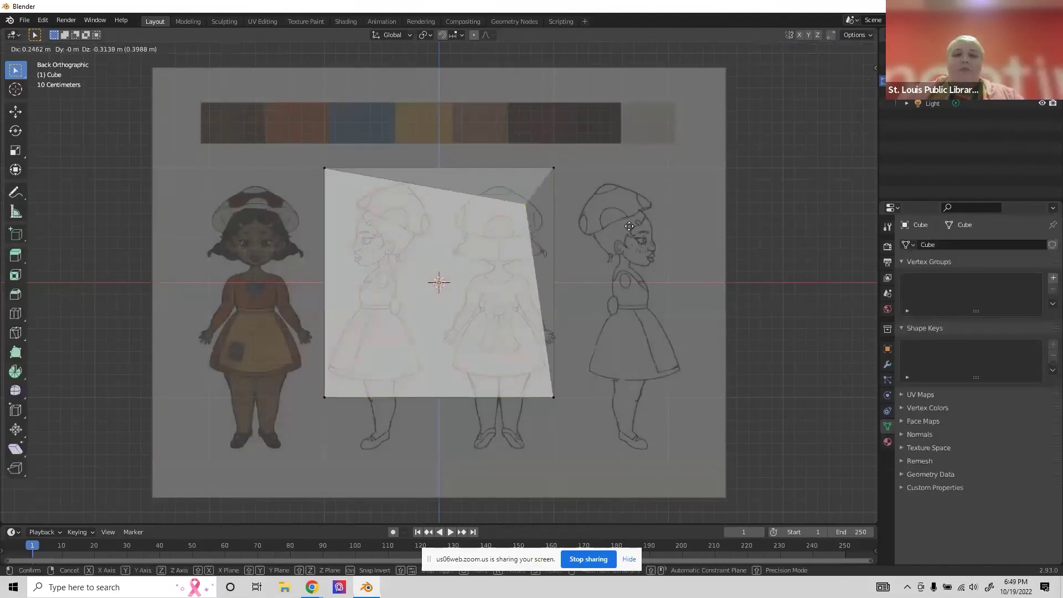
{"action": "left_click", "coordinate": [580, 209]}
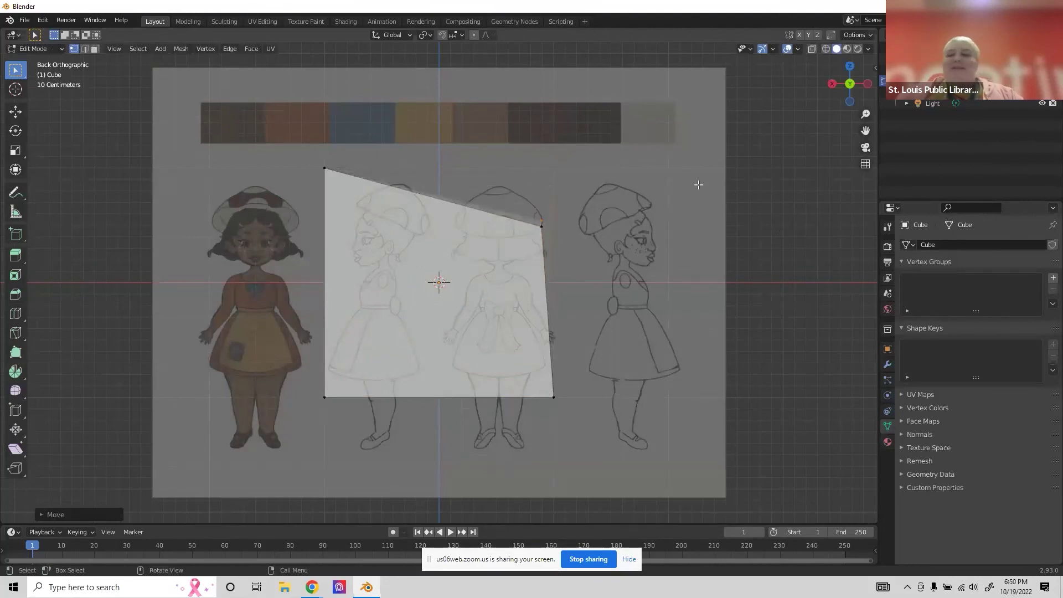
{"action": "scroll", "coordinate": [633, 308], "scroll_direction": "up", "scroll_amount": 1}
{"action": "scroll", "coordinate": [663, 314], "scroll_direction": "down", "scroll_amount": 1}
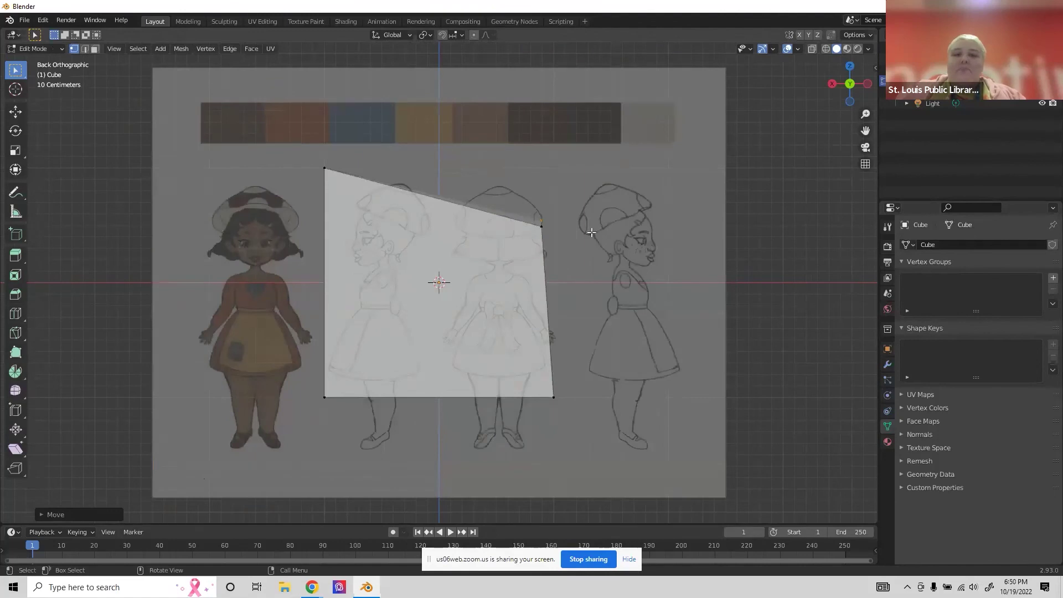
{"action": "key", "text": "Tab"}
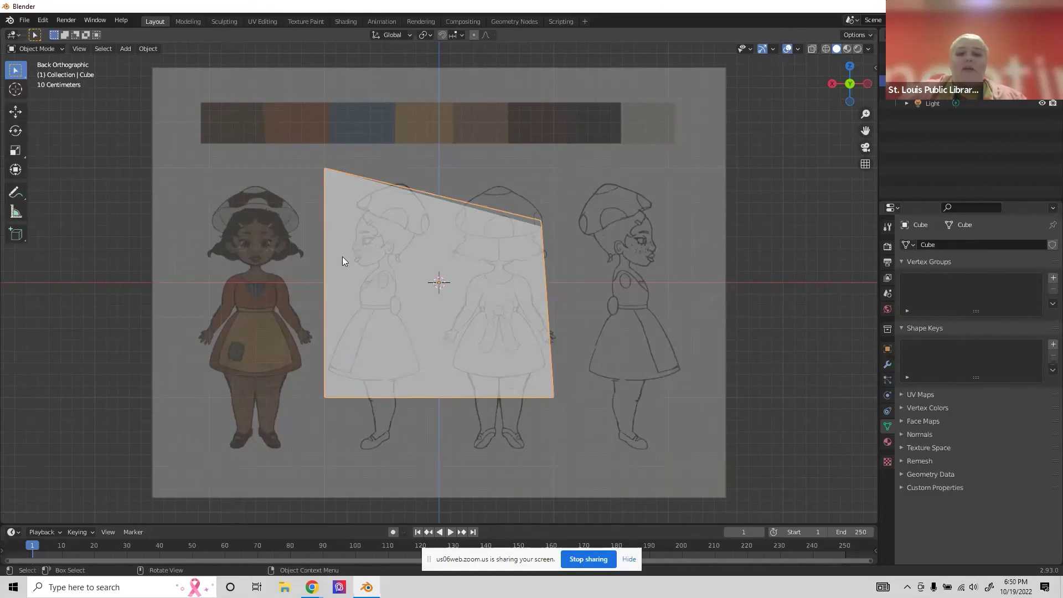
Test selecting the reference image and the cube in turn in the viewport.
{"action": "scroll", "coordinate": [342, 257], "scroll_direction": "up", "scroll_amount": 3}
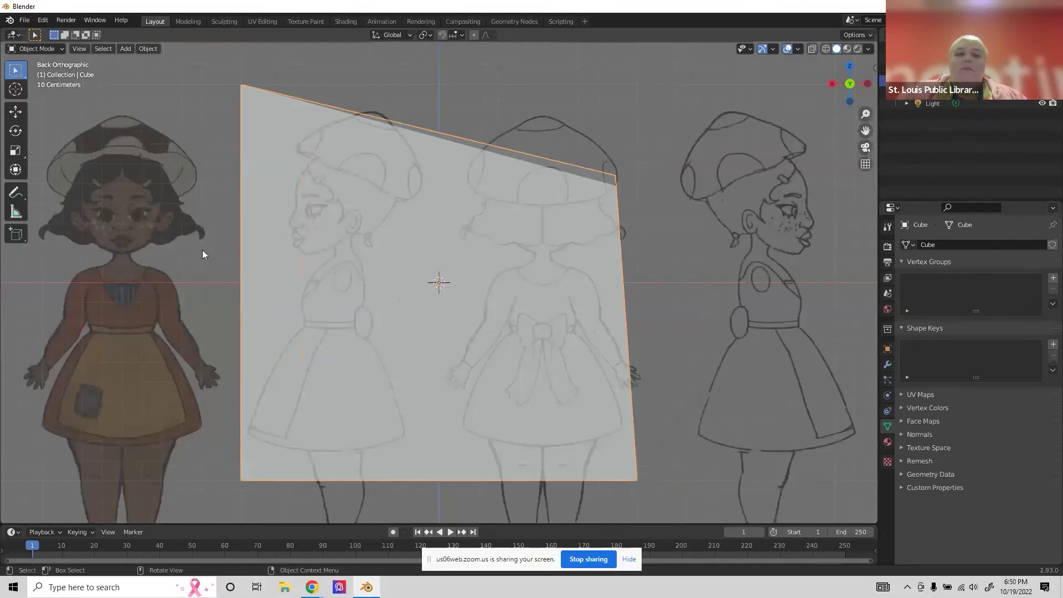
{"action": "scroll", "coordinate": [204, 258], "scroll_direction": "down", "scroll_amount": 3}
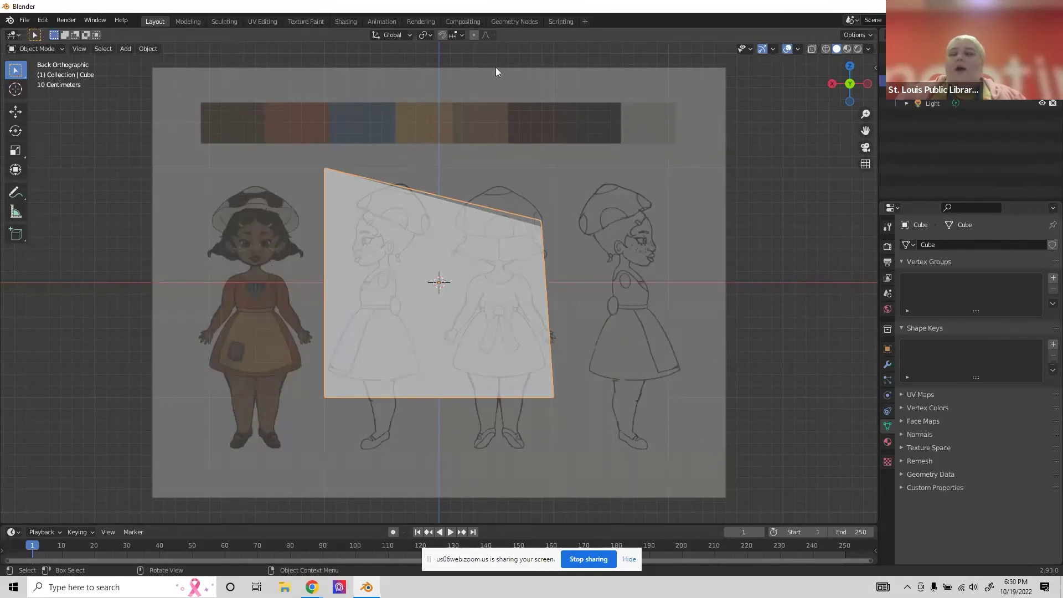
{"action": "left_click", "coordinate": [668, 206]}
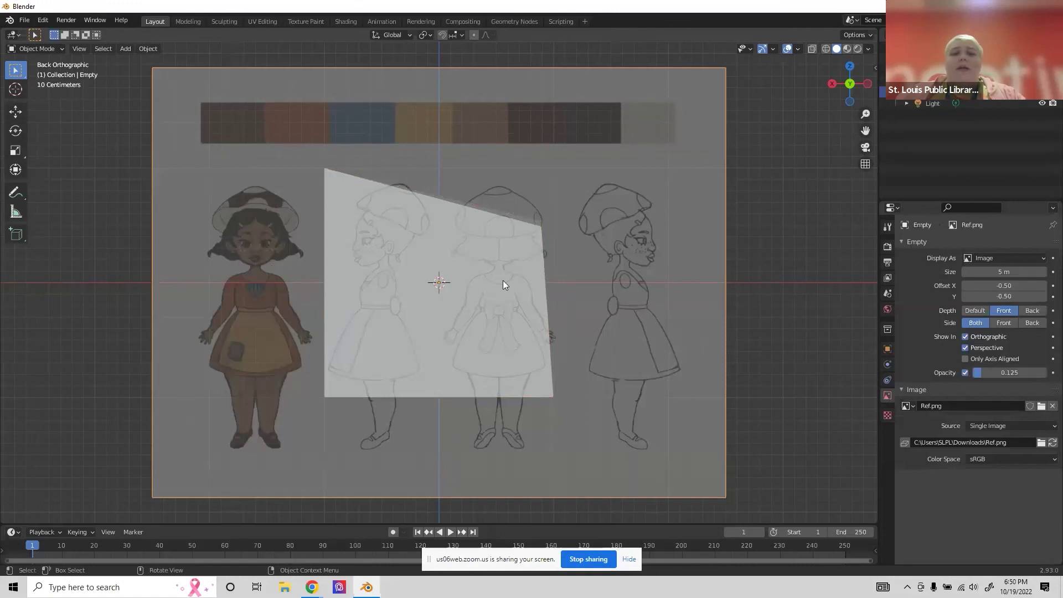
{"action": "left_click", "coordinate": [502, 259]}
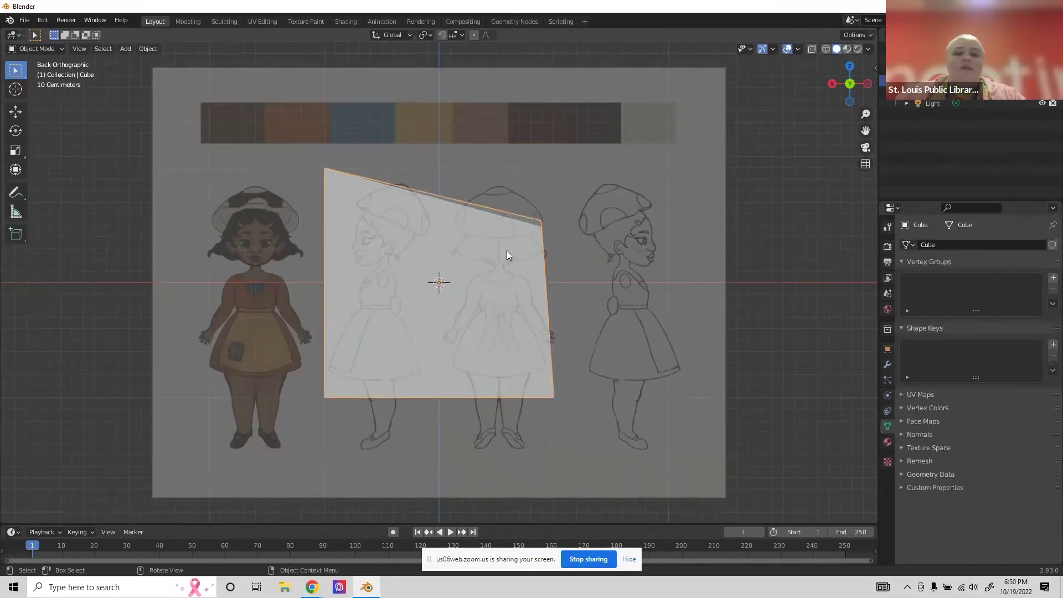
{"action": "left_click", "coordinate": [631, 233]}
{"action": "left_click", "coordinate": [530, 237]}
{"action": "left_click", "coordinate": [654, 251]}
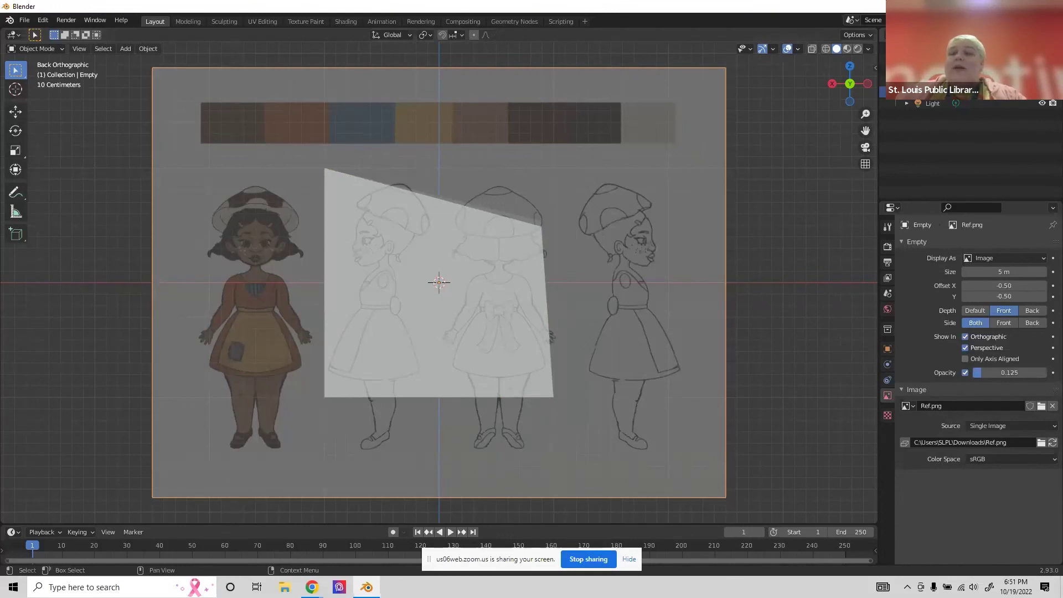
Display the outliner's selectability toggles, make the reference image unselectable, and test by selecting over the image and then the cube.
{"action": "left_click", "coordinate": [1037, 34]}
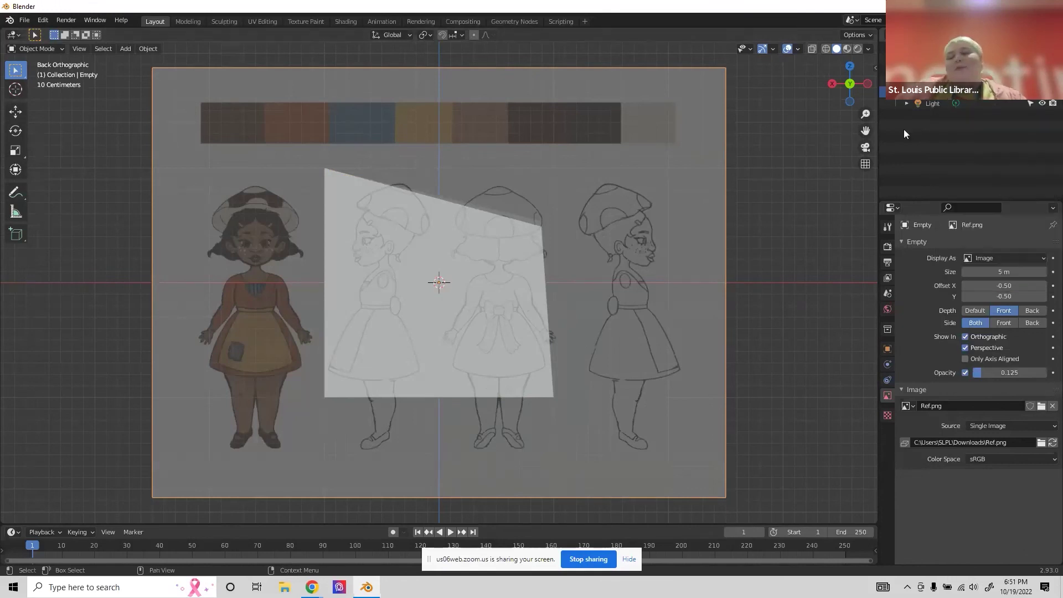
{"action": "left_click", "coordinate": [979, 138]}
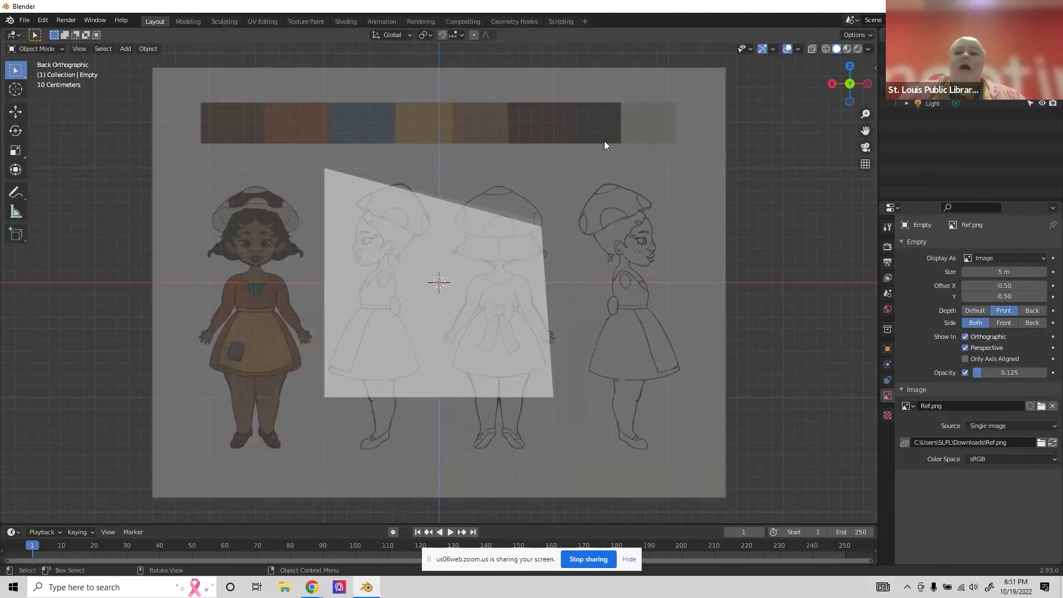
{"action": "left_click_drag", "start_coordinate": [807, 208], "coordinate": [645, 282]}
{"action": "left_click", "coordinate": [459, 304]}
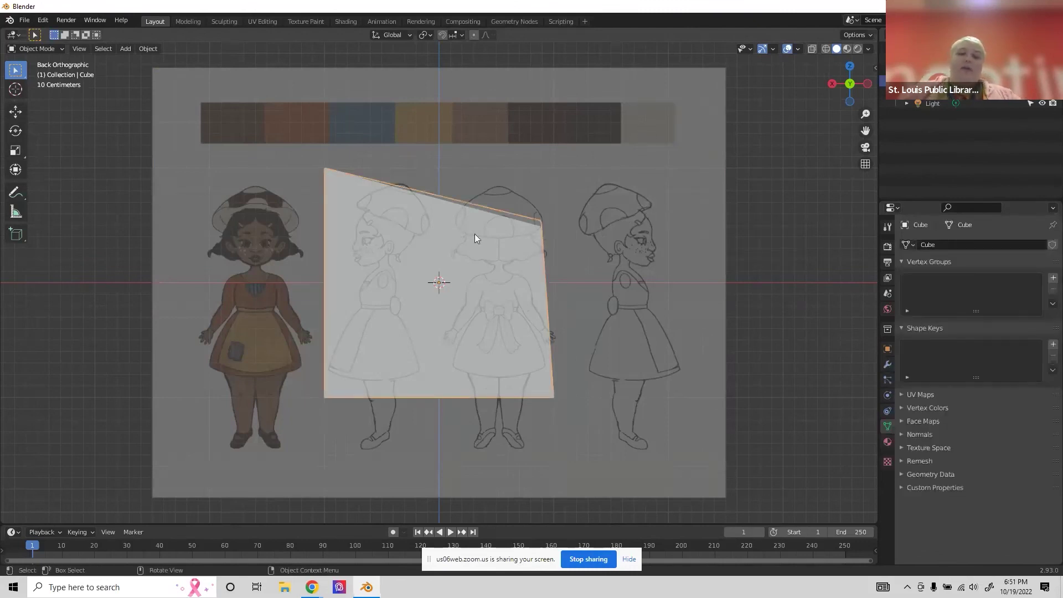
Scale the cube down to about 0.18 of its size and move it onto the back-view figure's torso.
{"action": "left_click", "coordinate": [549, 214]}
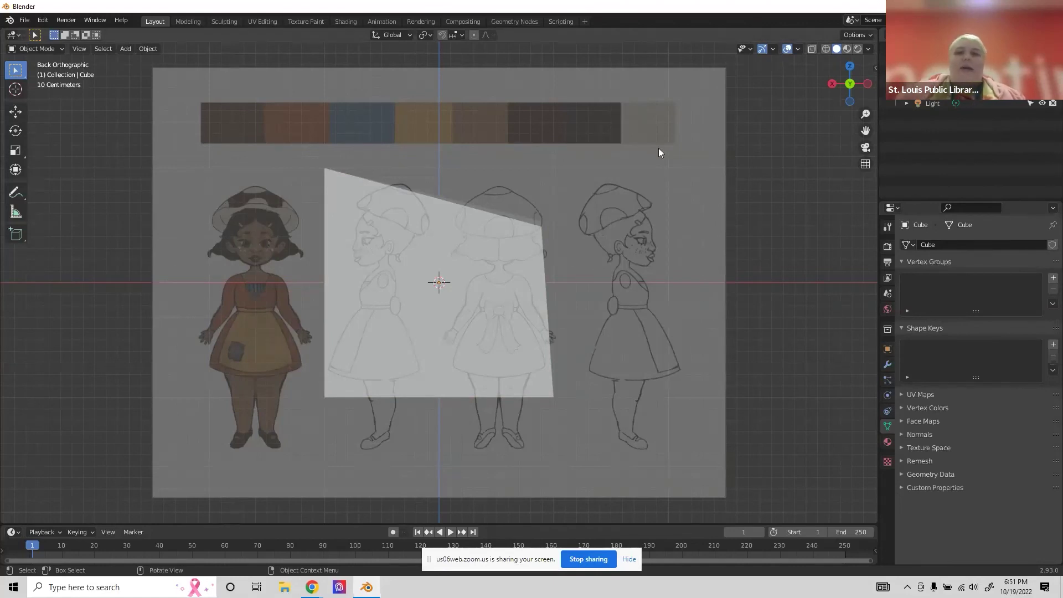
{"action": "scroll", "coordinate": [430, 335], "scroll_direction": "up", "scroll_amount": 3}
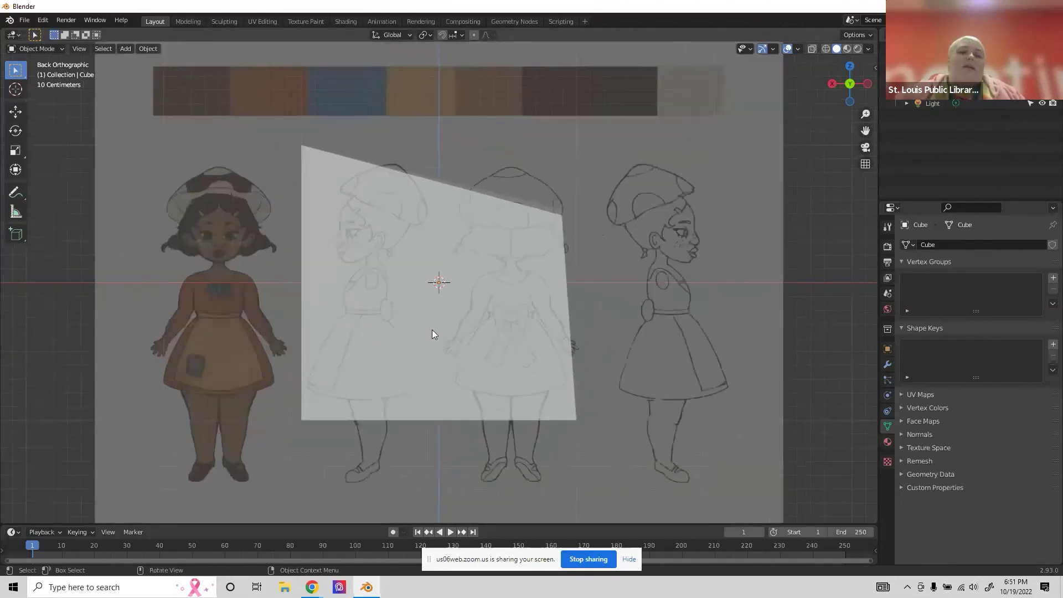
{"action": "left_click", "coordinate": [467, 295]}
{"action": "key", "text": "s"}
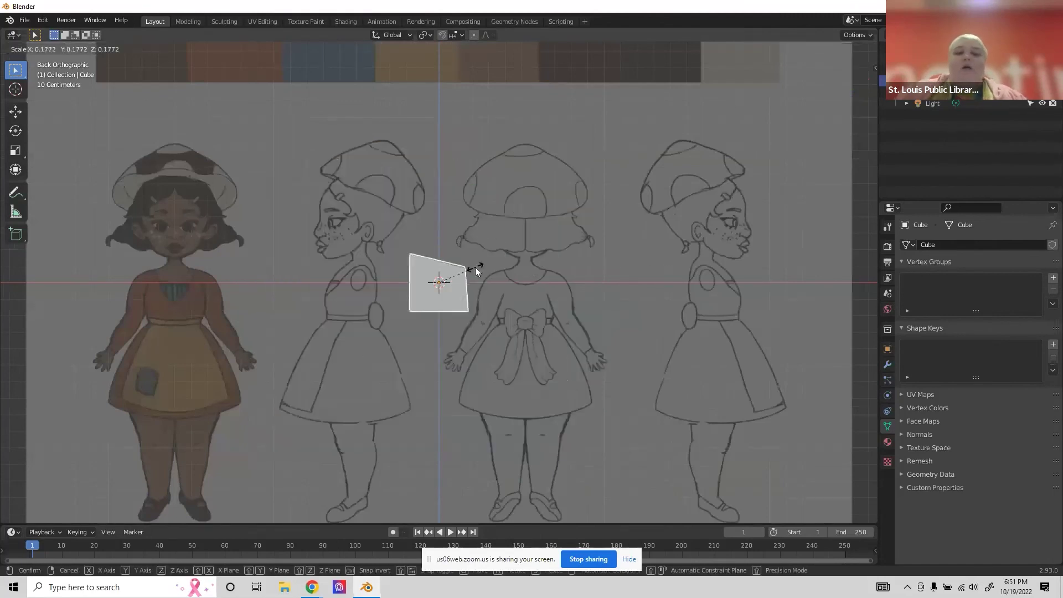
{"action": "left_click", "coordinate": [475, 267]}
{"action": "key", "text": "g"}
{"action": "left_click", "coordinate": [540, 297]}
Shrink and rotate the cube further, fitting it over the shoulder of the back-view figure beside the upper arm.
{"action": "key", "text": "s"}
{"action": "left_click", "coordinate": [529, 295]}
{"action": "key", "text": "r"}
{"action": "left_click", "coordinate": [575, 325]}
{"action": "key", "text": "g"}
{"action": "left_click", "coordinate": [579, 320]}
{"action": "key", "text": "s"}
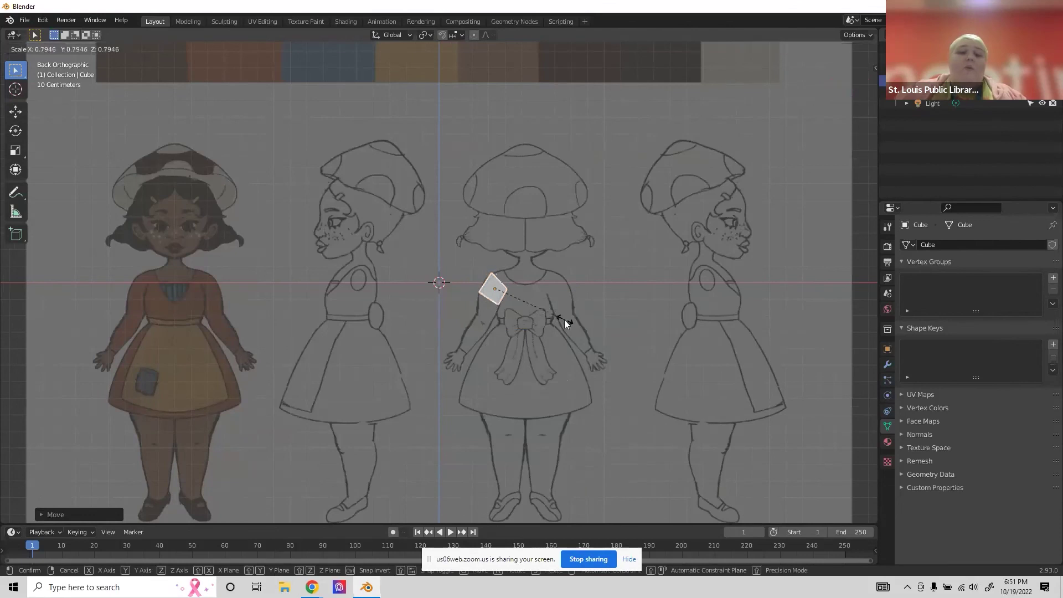
{"action": "left_click", "coordinate": [556, 317]}
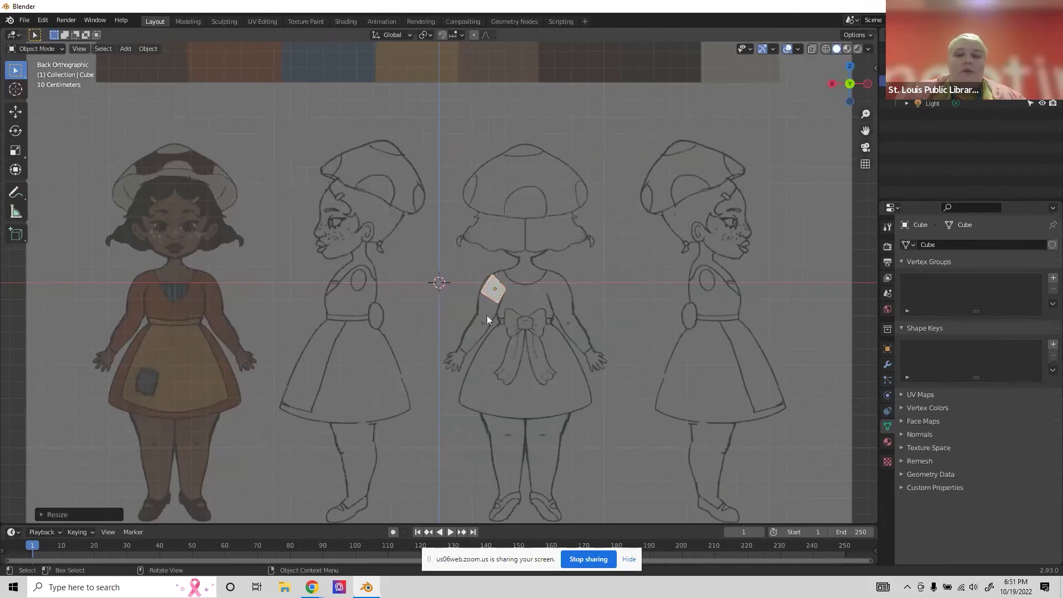
Turn on X-ray display so the reference drawing shows through the cube.
{"action": "left_click", "coordinate": [812, 48]}
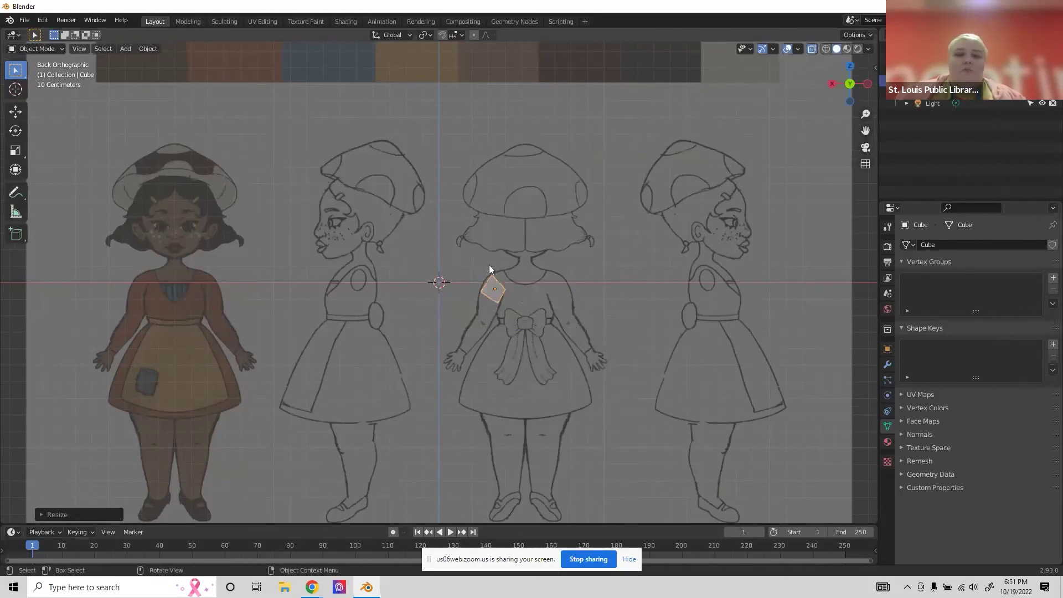
{"action": "key", "text": "x"}
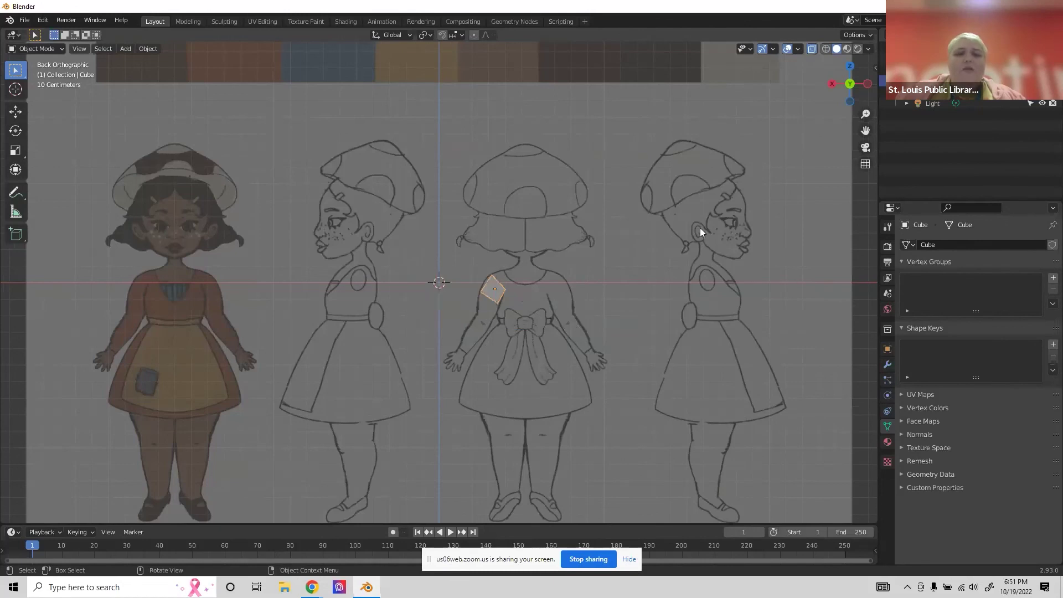
{"action": "scroll", "coordinate": [563, 298], "scroll_direction": "down", "scroll_amount": 3}
{"action": "scroll", "coordinate": [720, 299], "scroll_direction": "up", "scroll_amount": 2}
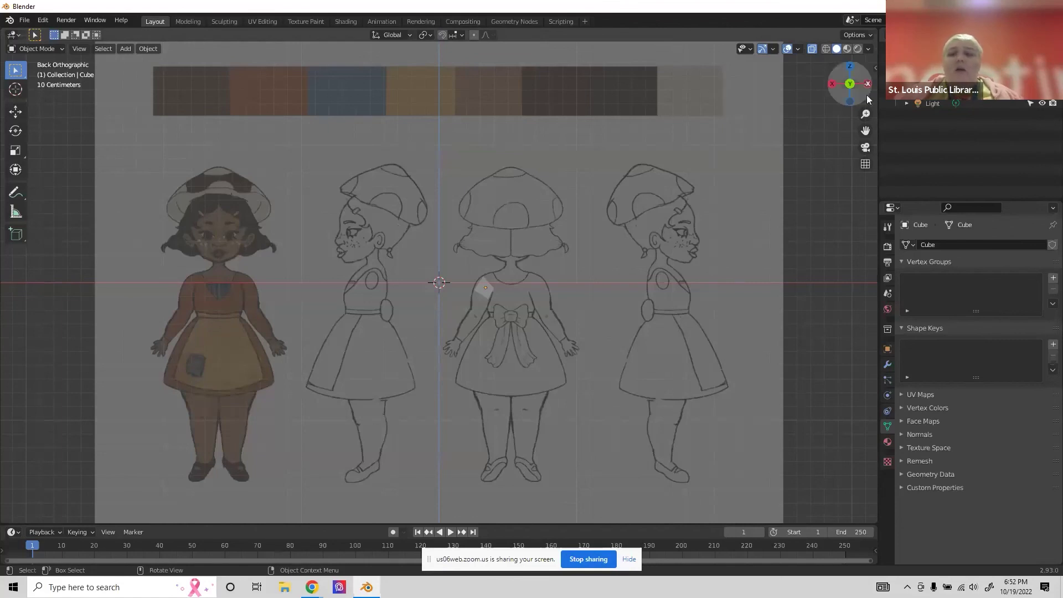
{"action": "scroll", "coordinate": [803, 161], "scroll_direction": "down", "scroll_amount": 1}
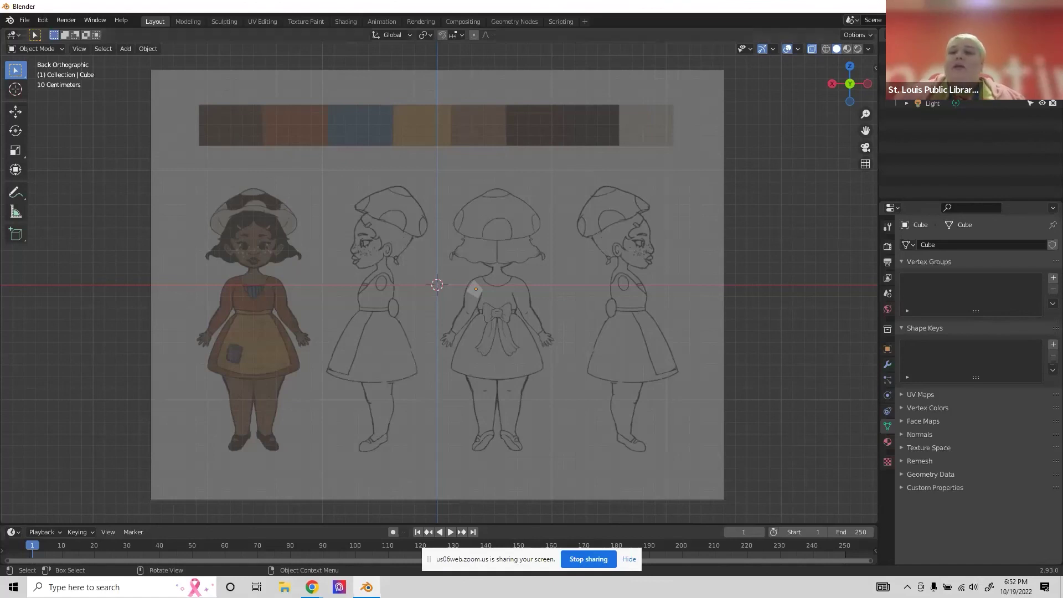
Quit Blender without saving the changes to untitled.blend.
{"action": "key", "text": "ctrl+q"}
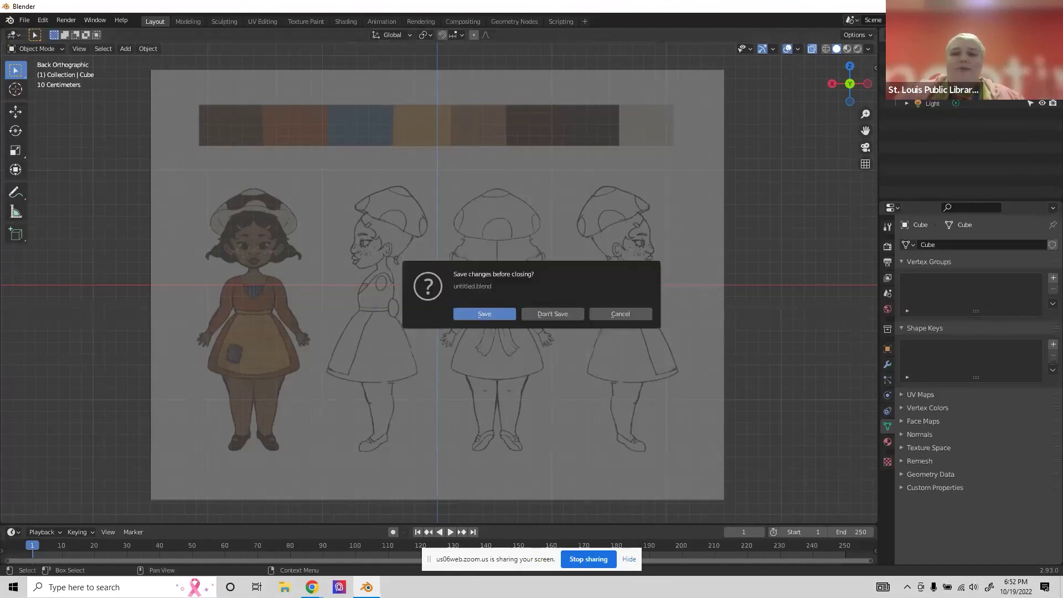
{"action": "left_click", "coordinate": [556, 317]}
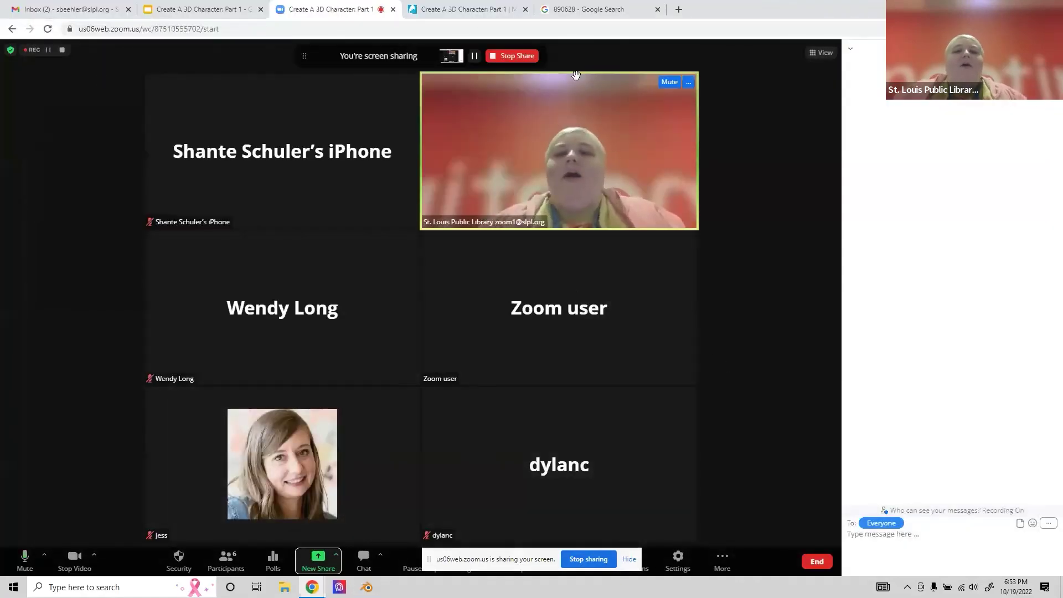